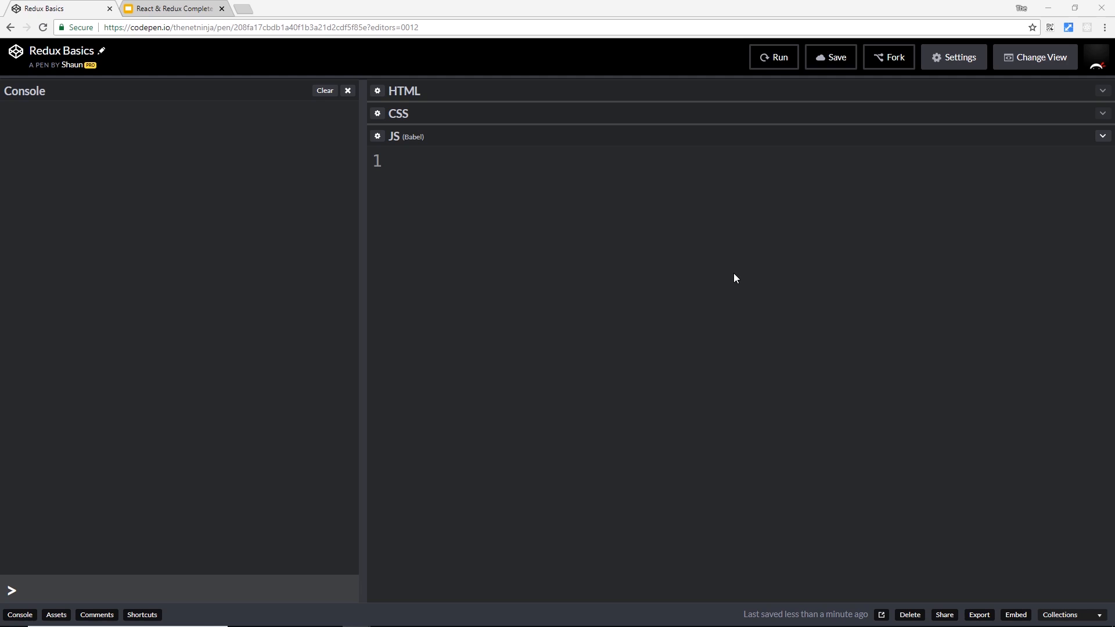
Confirm the external cdnjs Redux 4.0.0-rc.1 script in Pen Settings, then Save & close
left_click(377, 136)
left_click_drag(669, 295, 417, 291)
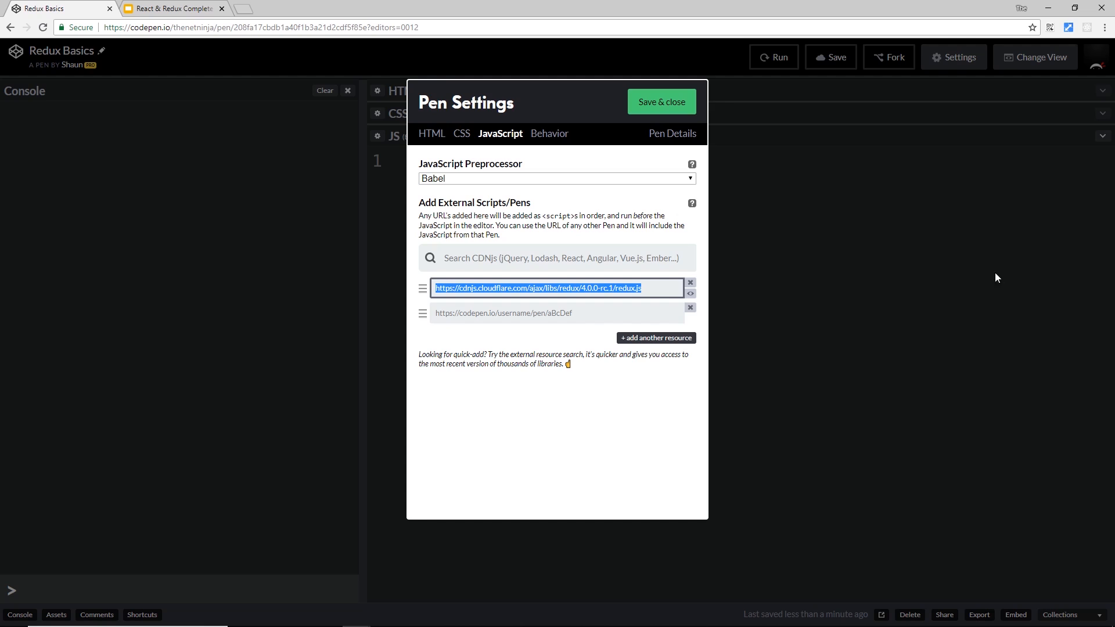
left_click(686, 105)
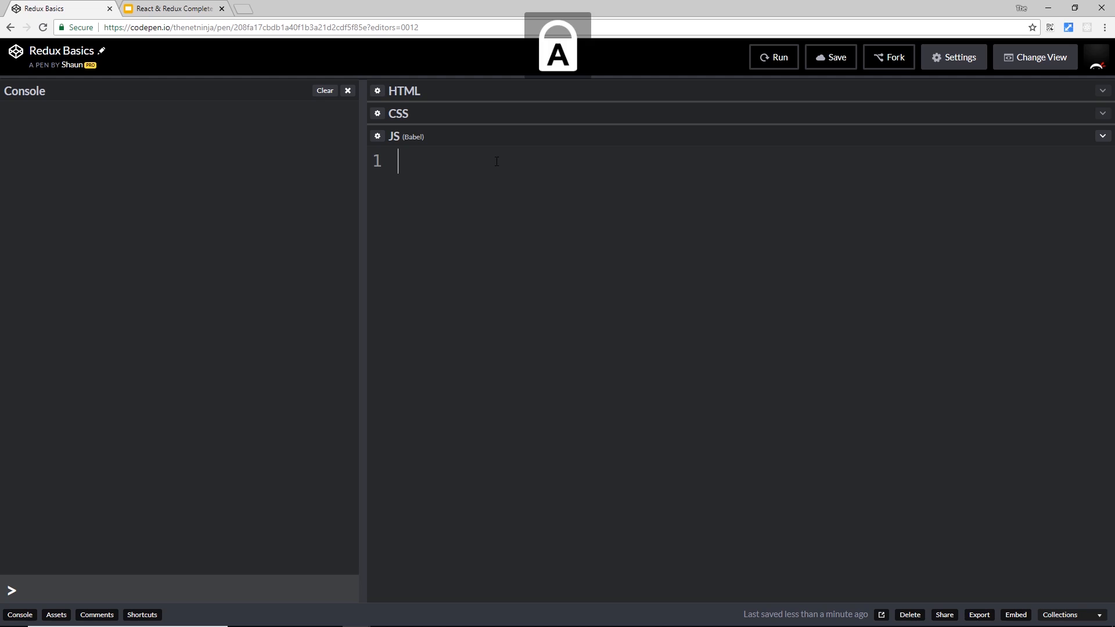
type("Redux")
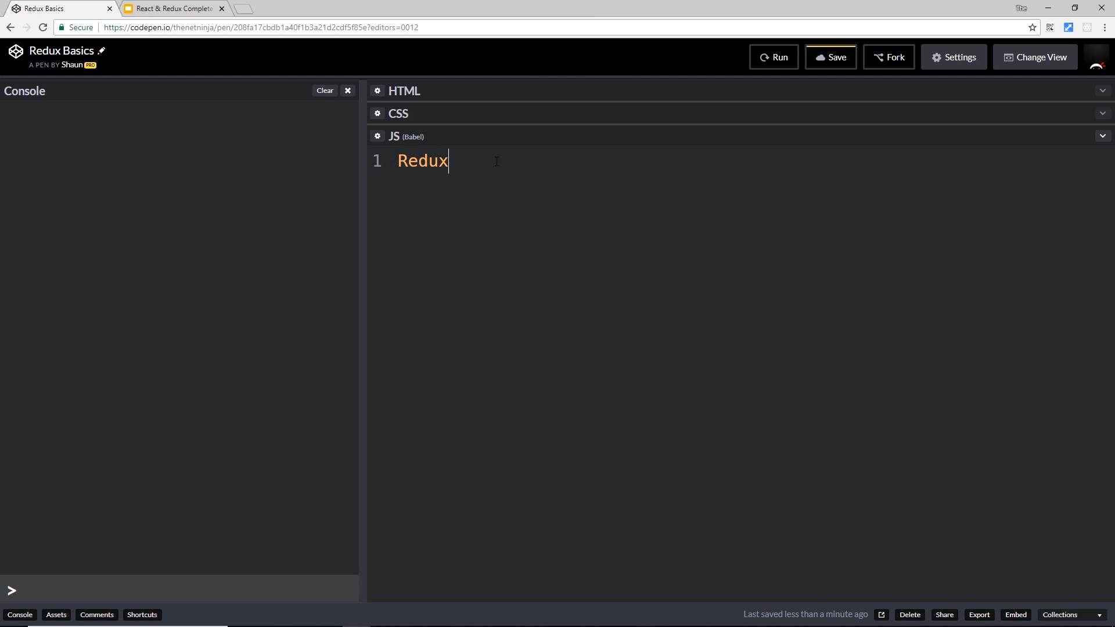
Write `const { createStore } = Redux;` on line 1 and leave a blank line below it
key("BackSpace")
key("BackSpace")
key("BackSpace")
key("BackSpace")
key("BackSpace")
type("c")
type("onst ")
type("{")
type(" createS")
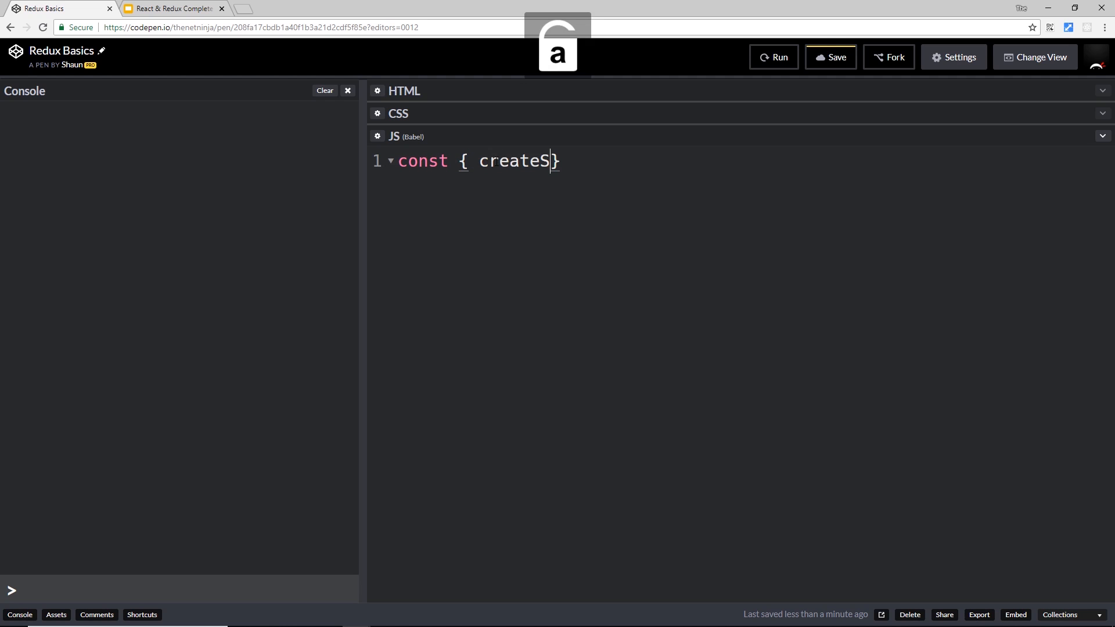
type("tore } ")
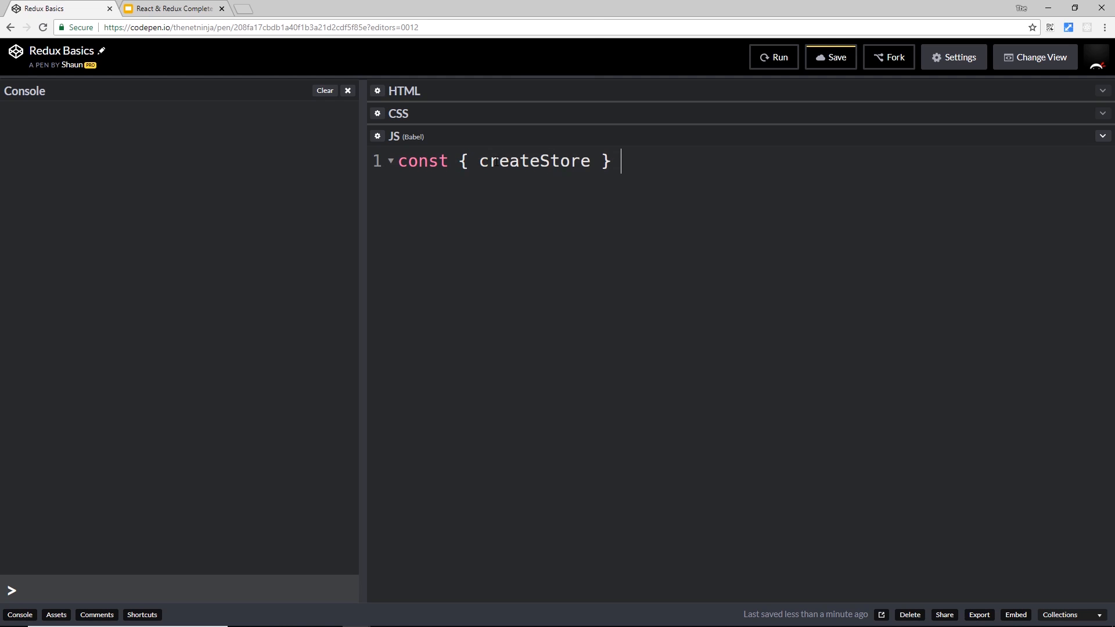
type("= Redux")
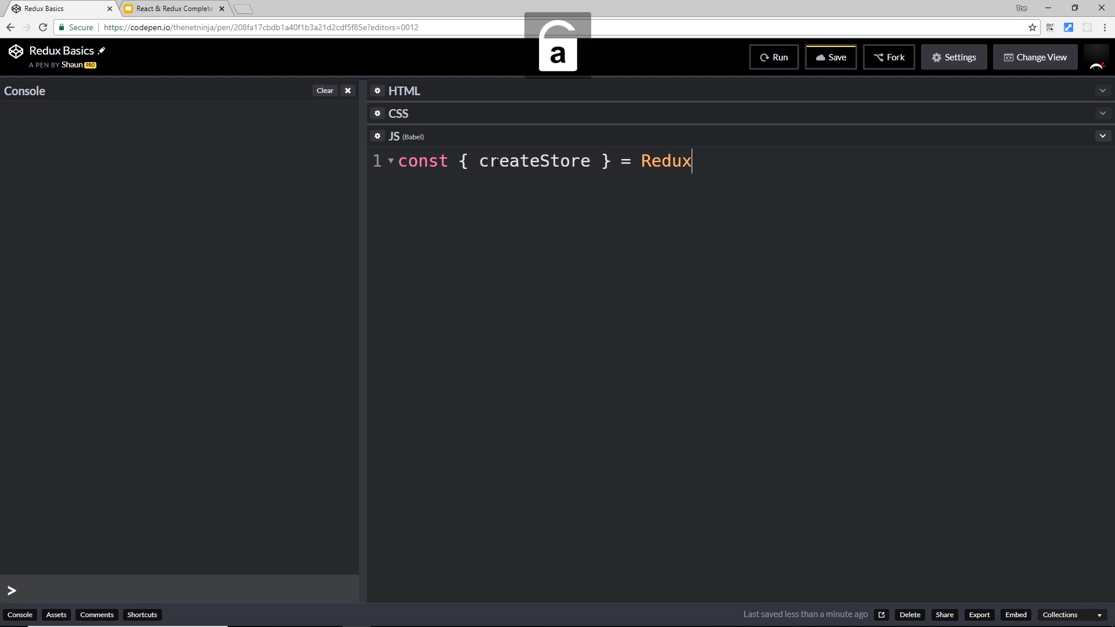
left_click_drag(591, 161, 480, 162)
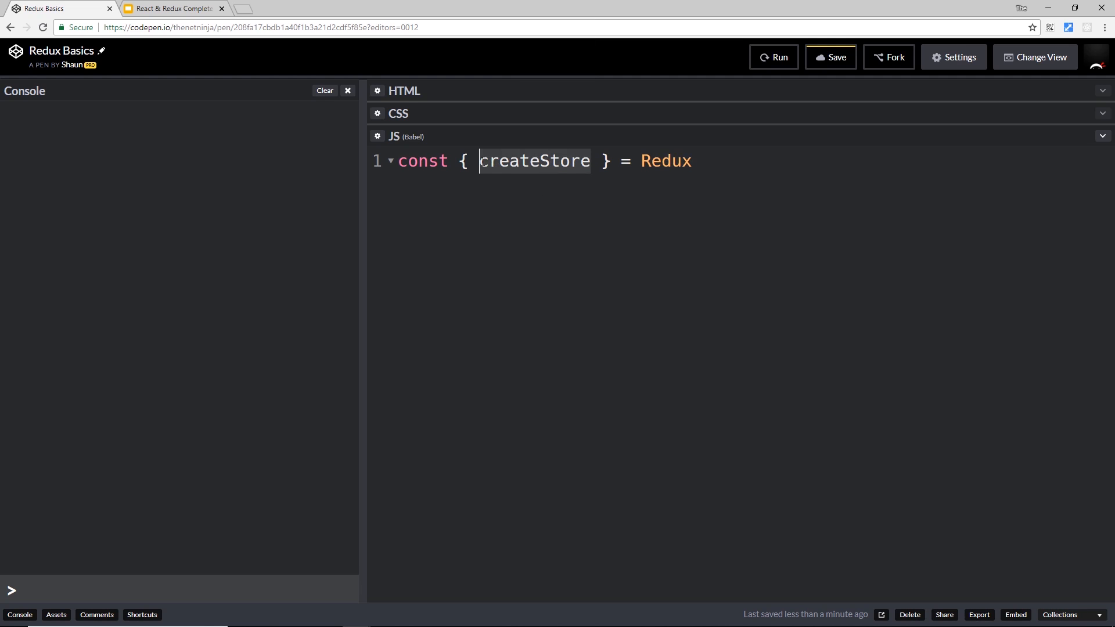
left_click_drag(692, 162, 642, 161)
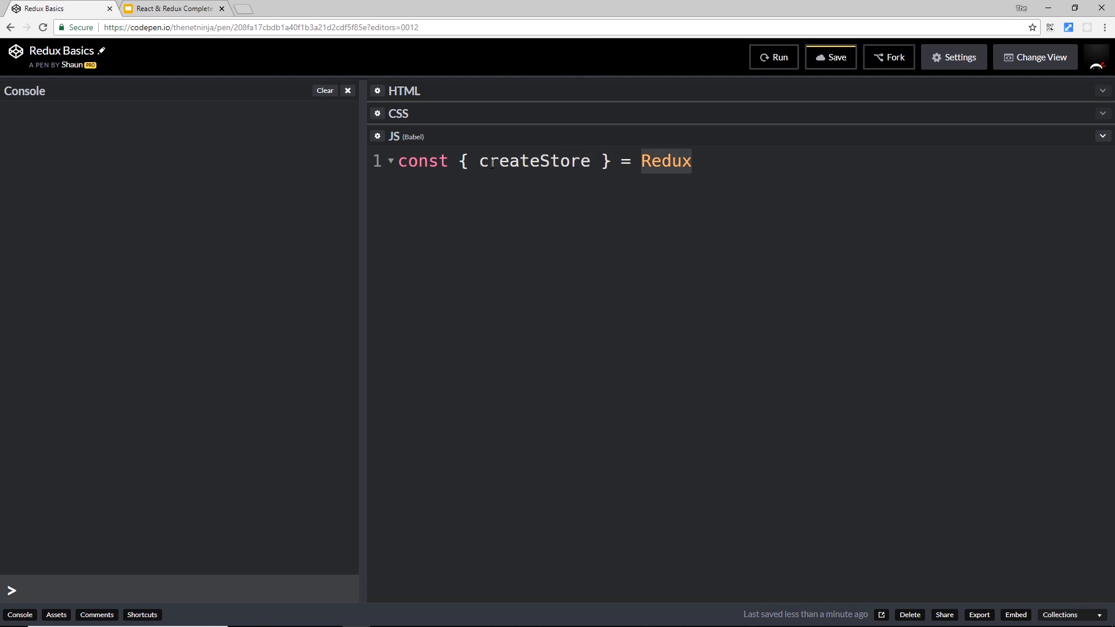
left_click(734, 155)
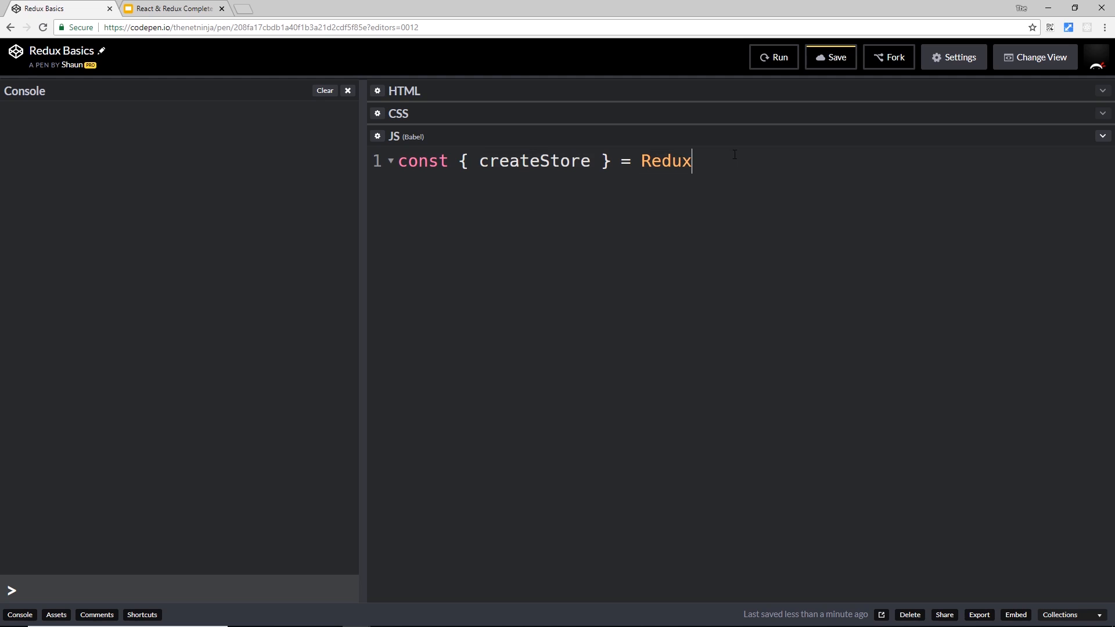
type(";")
key("Return")
key("Return")
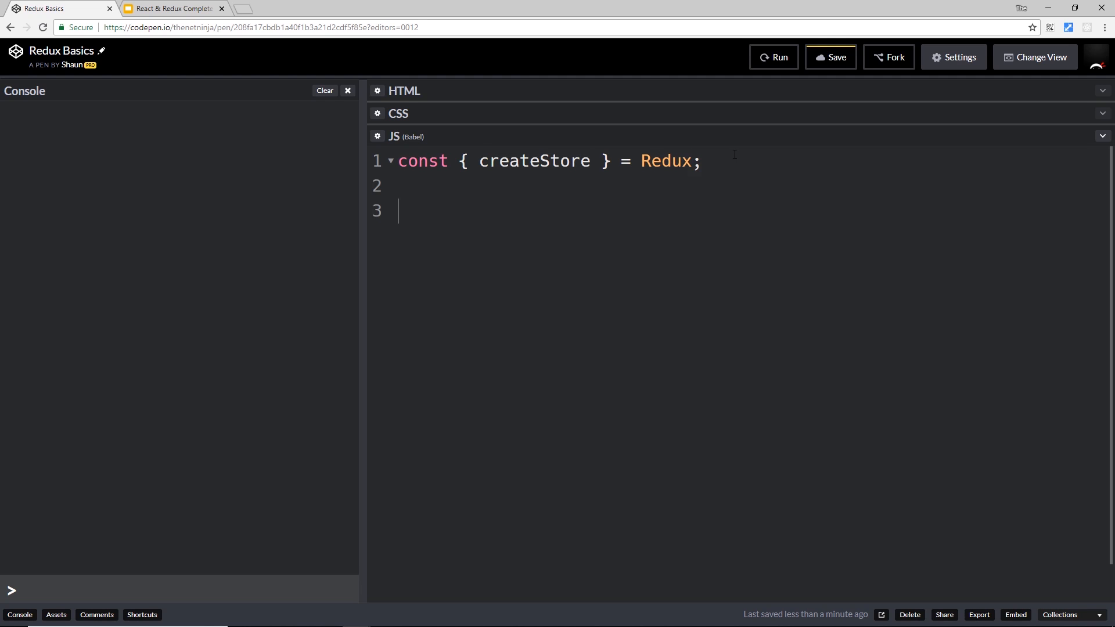
type("con")
type("st store = ")
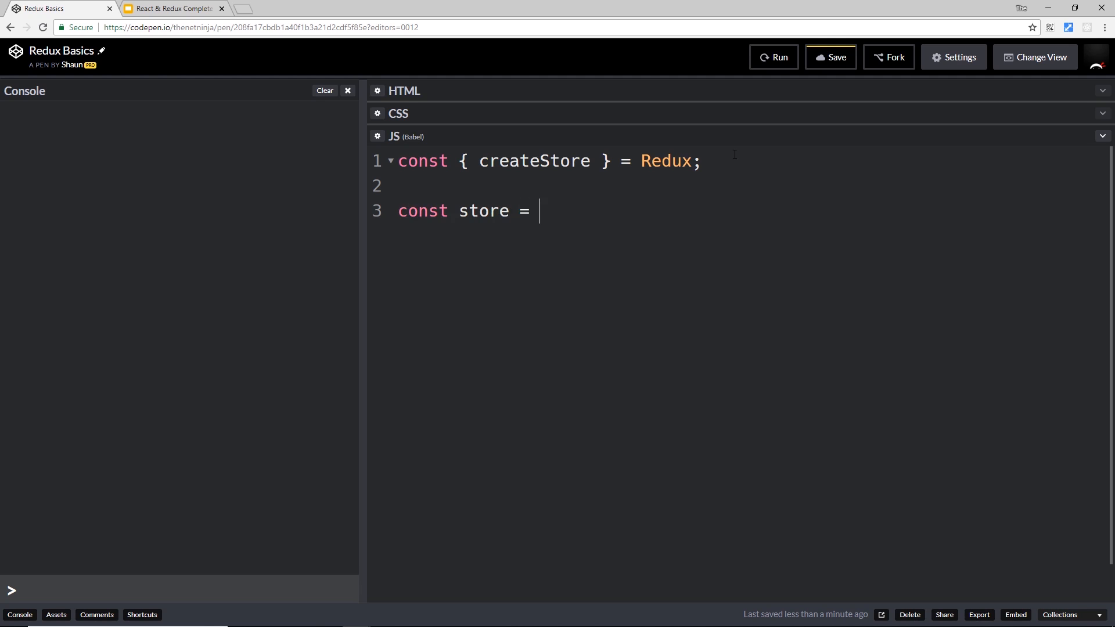
type("create")
Write the store statement as `createStore(myreducer)` and move to the empty line above it
key("Caps_Lock")
type("S")
key("Caps_Lock")
type("tore")
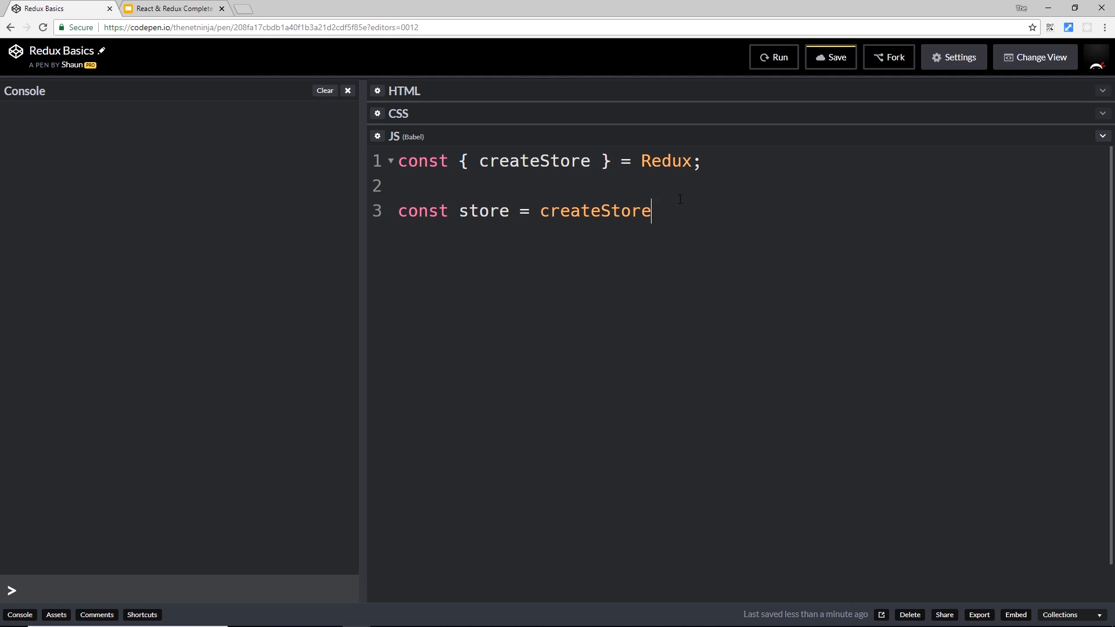
type("()")
type(";")
key("Left")
left_click_drag(673, 211, 540, 213)
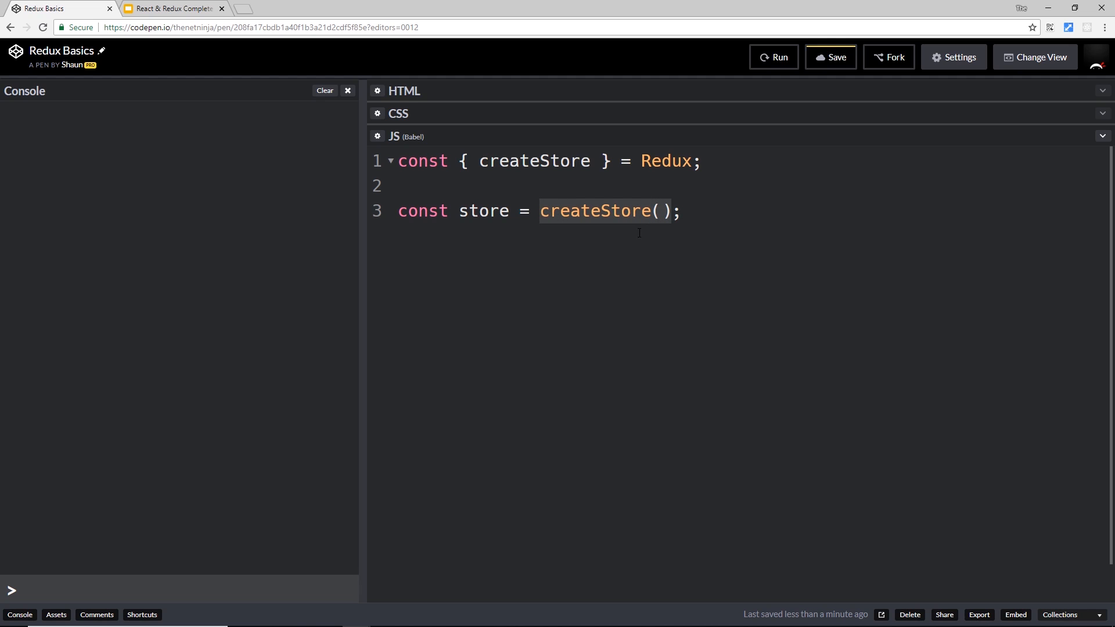
key("Right")
key("Left")
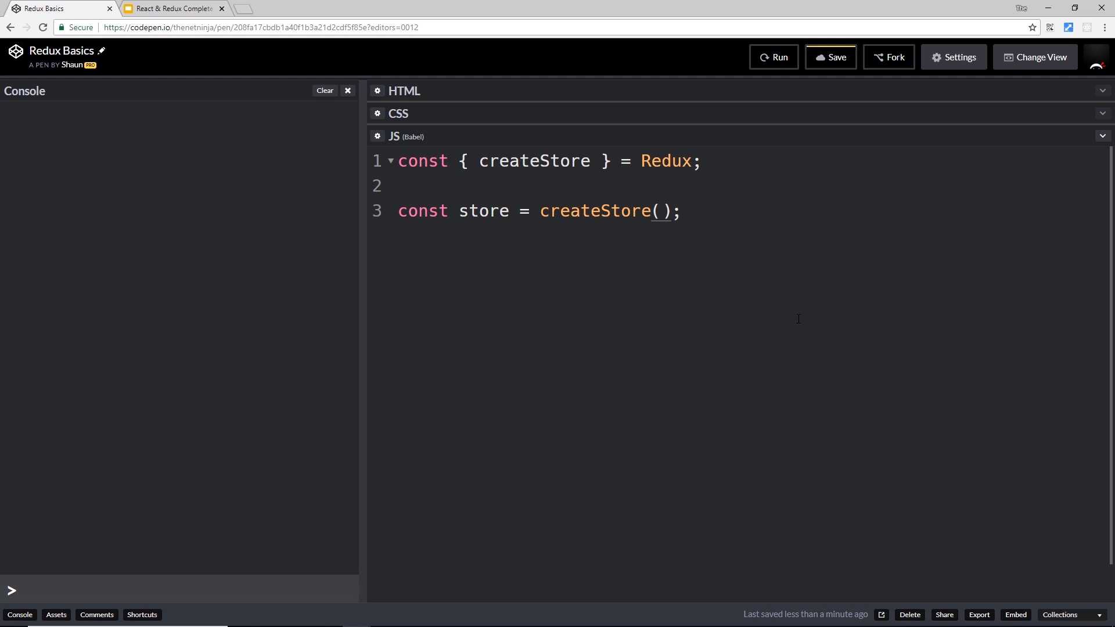
type("m")
type("yreducer")
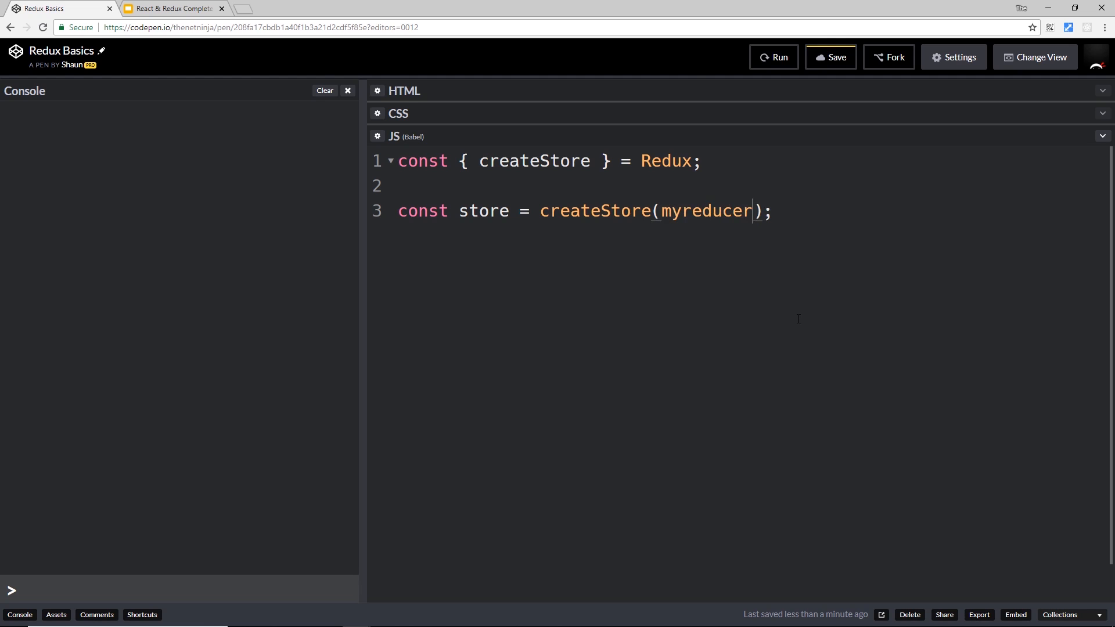
left_click(695, 180)
Declare an empty `function myreducer(){ }` above the store statement
key("Return")
key("Return")
key("Up")
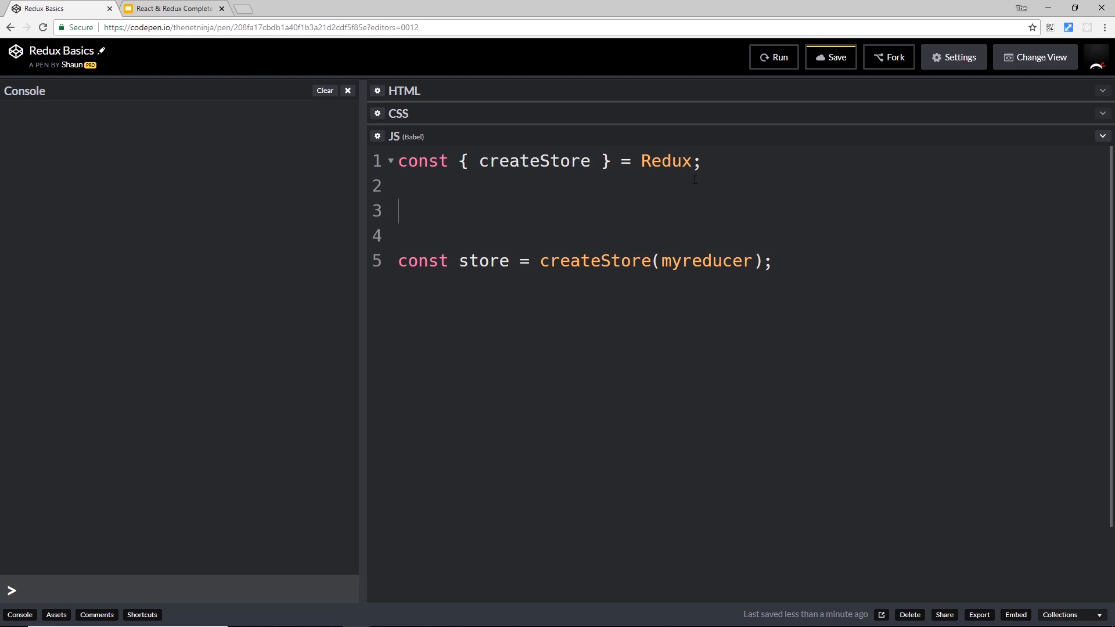
type("func")
type("tion my")
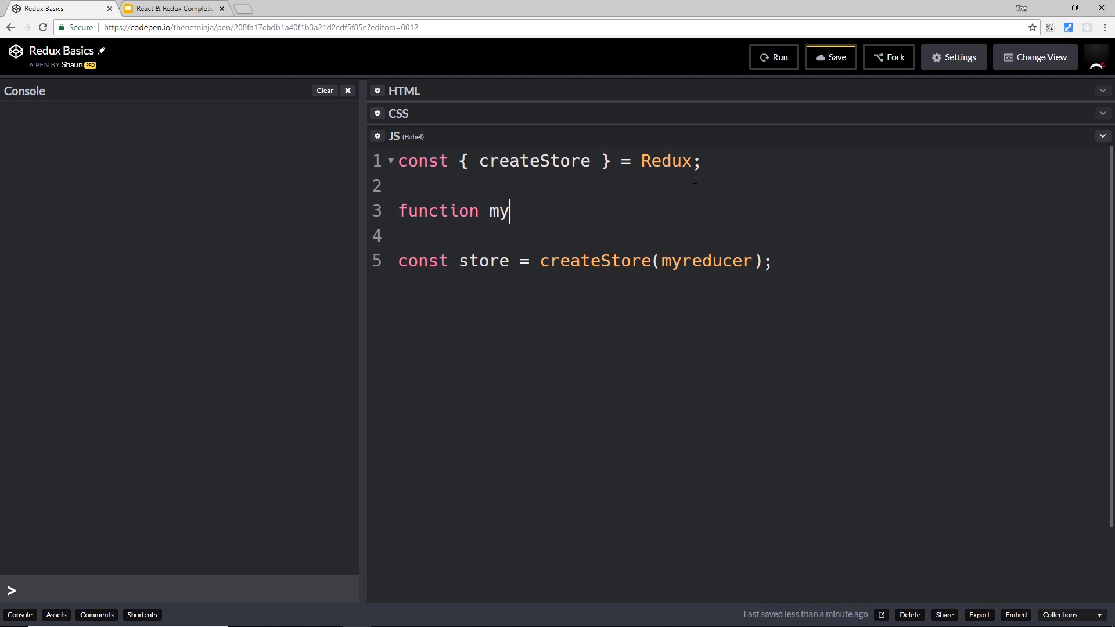
type("reducer")
type("()")
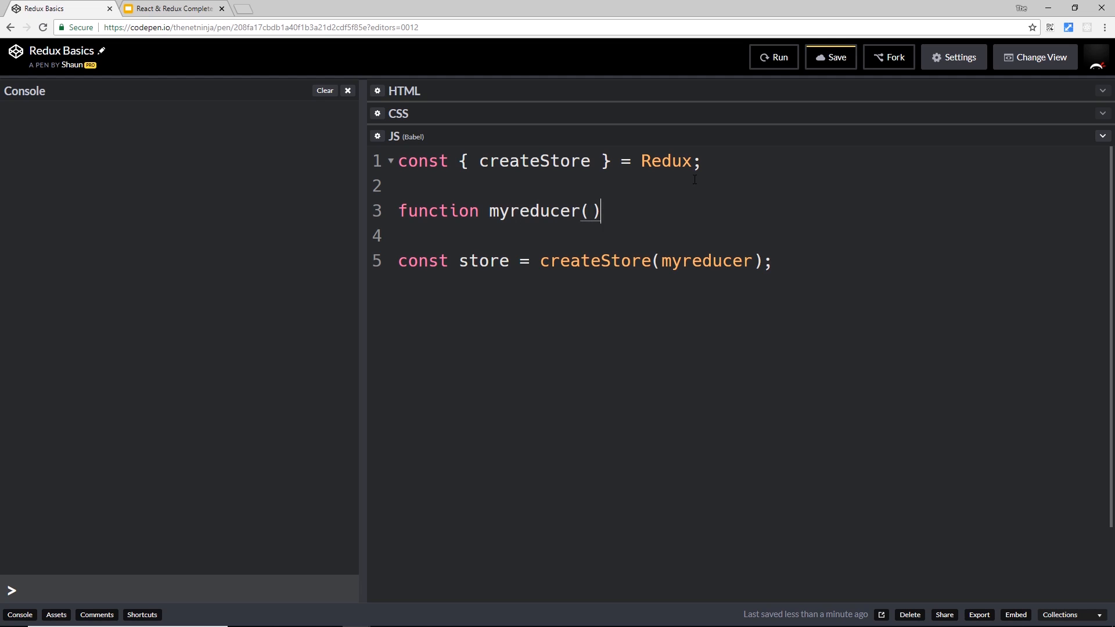
type("{")
key("Return")
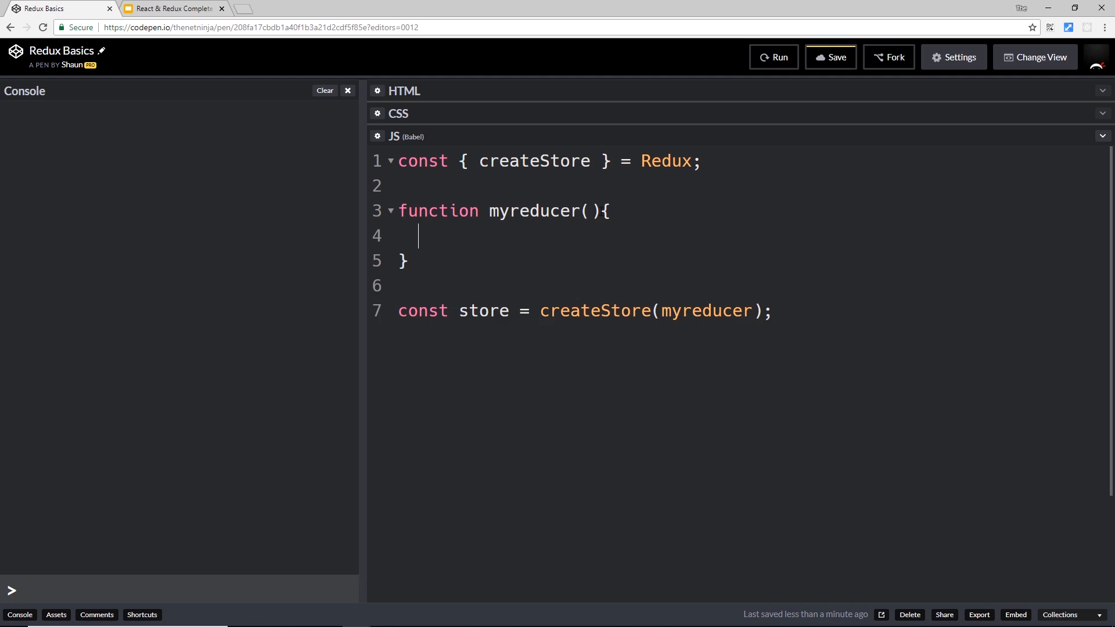
Give myreducer the parameters `state, action`, pointing out the createStore(myreducer) call
left_click(591, 211)
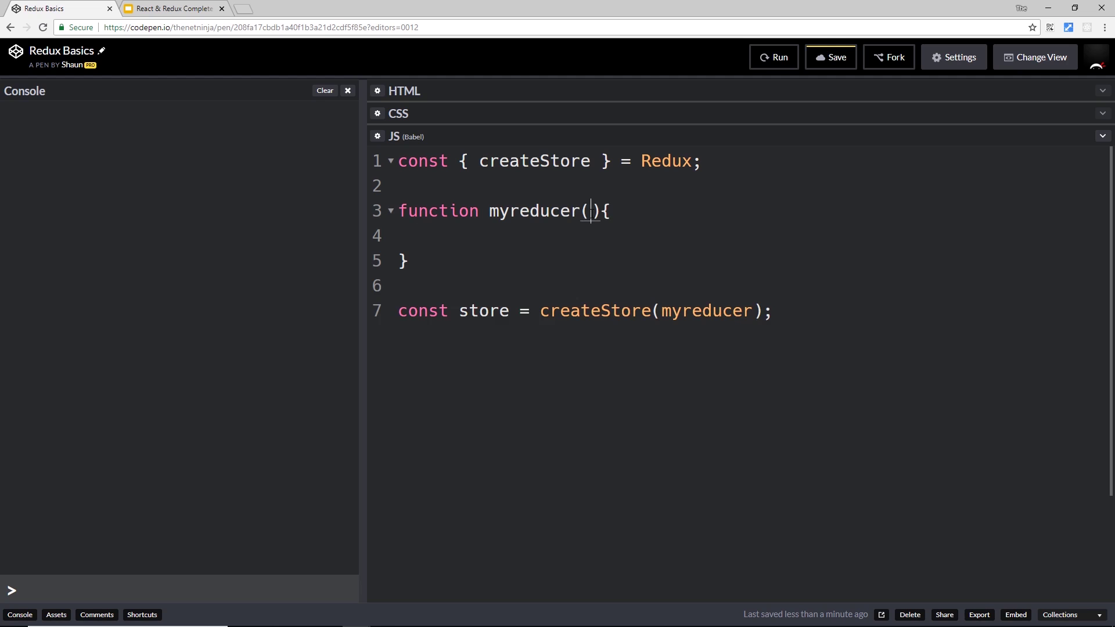
left_click(474, 235)
left_click_drag(785, 316, 540, 311)
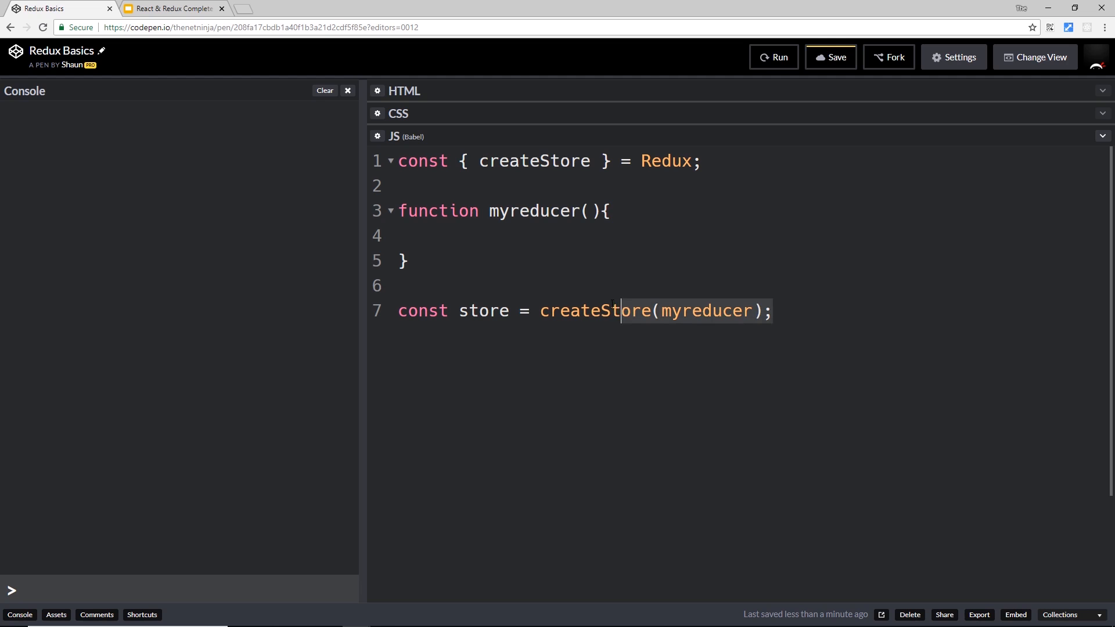
left_click(591, 211)
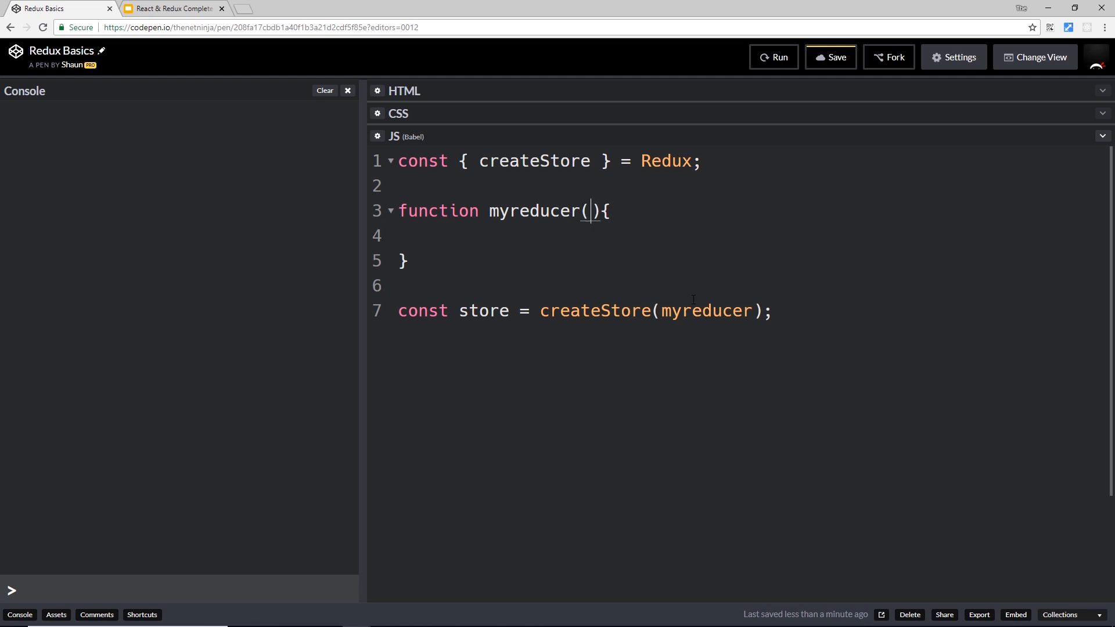
type("state")
type(", actio")
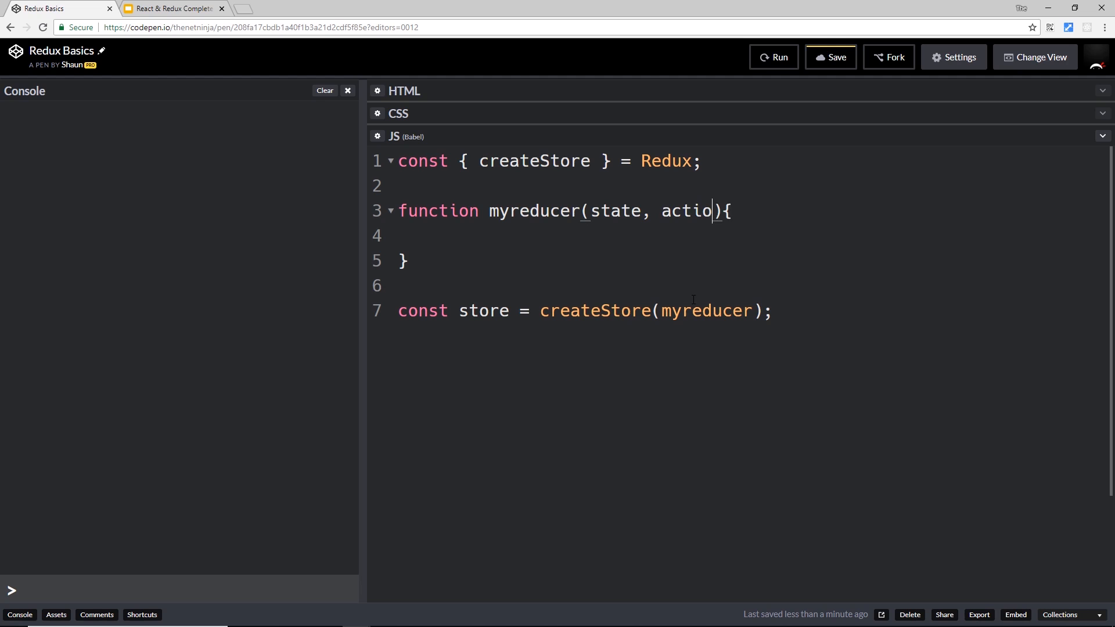
type("n")
key("Left")
key("Left")
key("Left")
key("shift+Left")
key("shift+Left")
key("shift+Left")
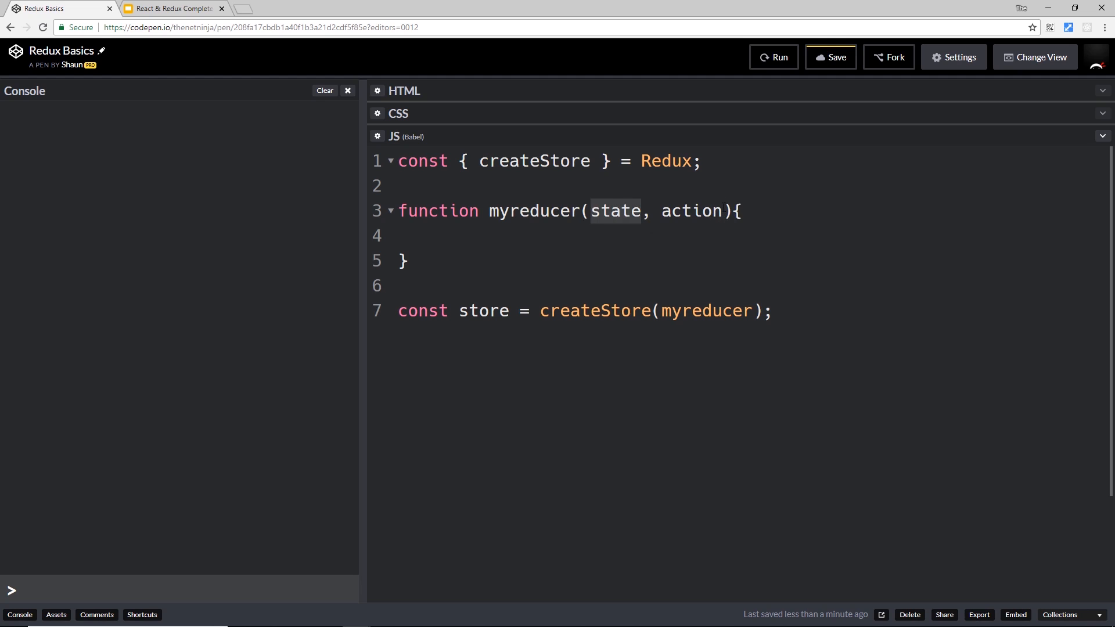
Highlight the myreducer name and its reference inside createStore to relate the two
left_click_drag(489, 211, 580, 211)
left_click(742, 310)
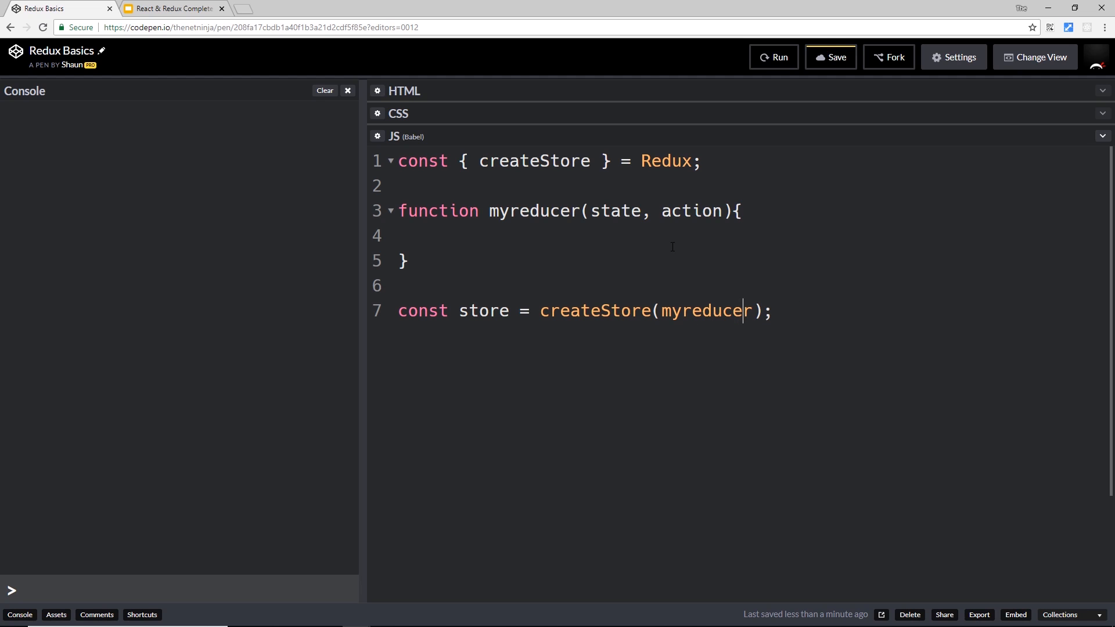
left_click_drag(774, 312, 540, 311)
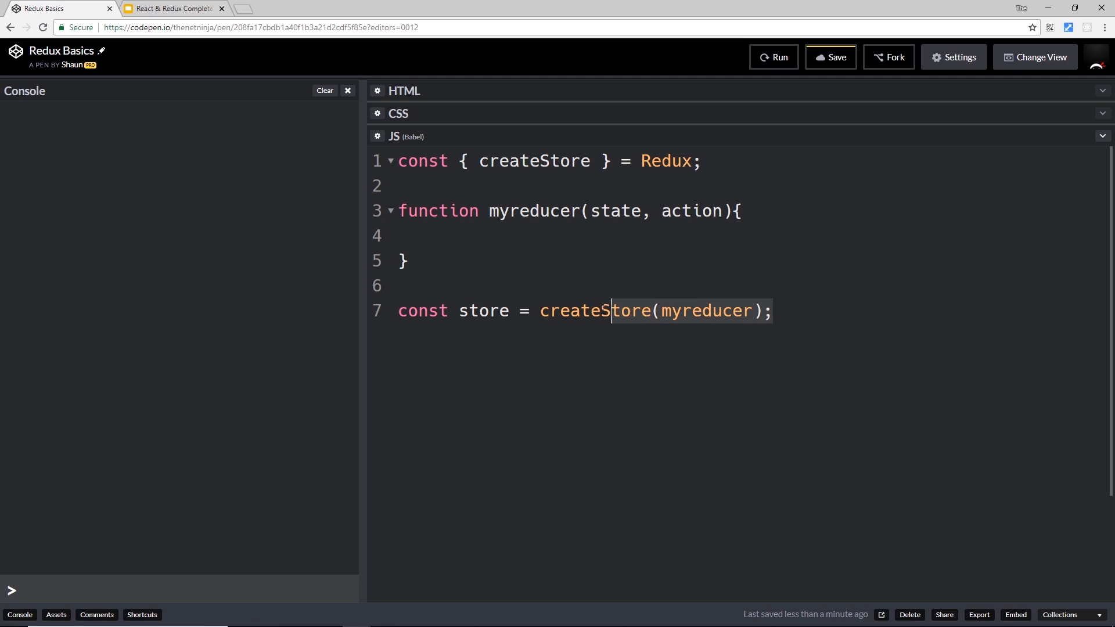
left_click_drag(642, 211, 488, 211)
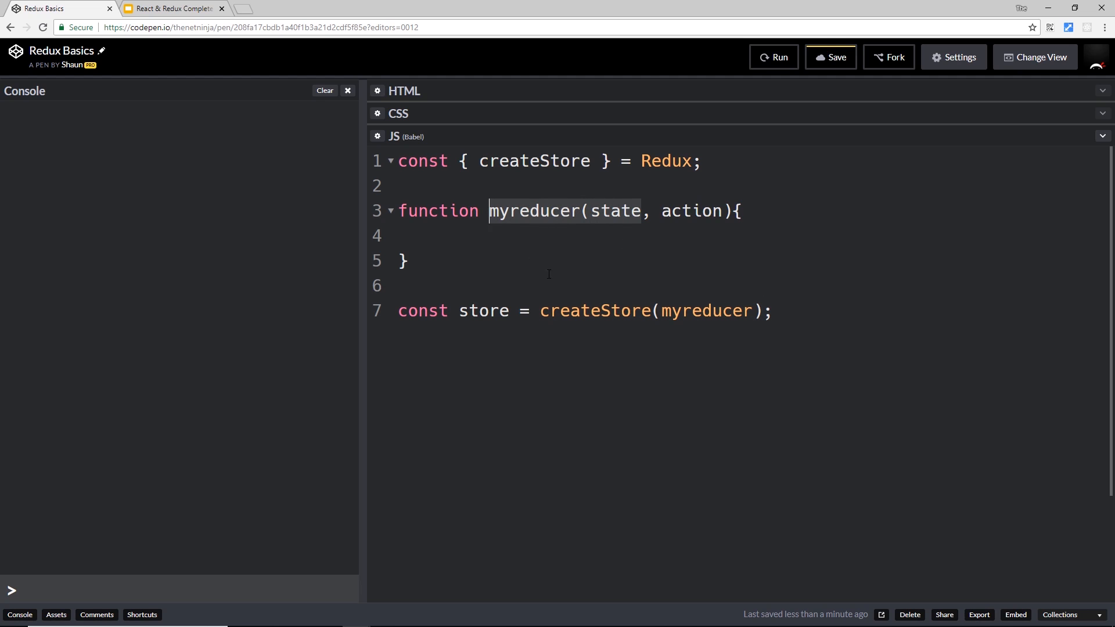
Define `const initState = { todos: [], posts: [] }` above the reducer, one property per line
left_click(711, 161)
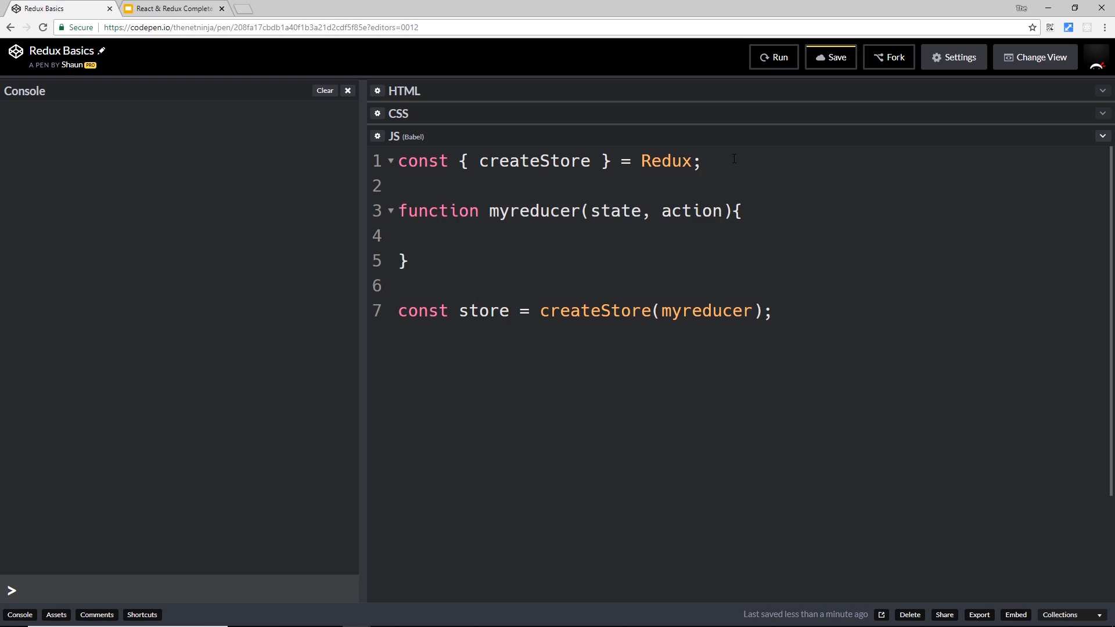
key("Return")
key("Return")
type("con")
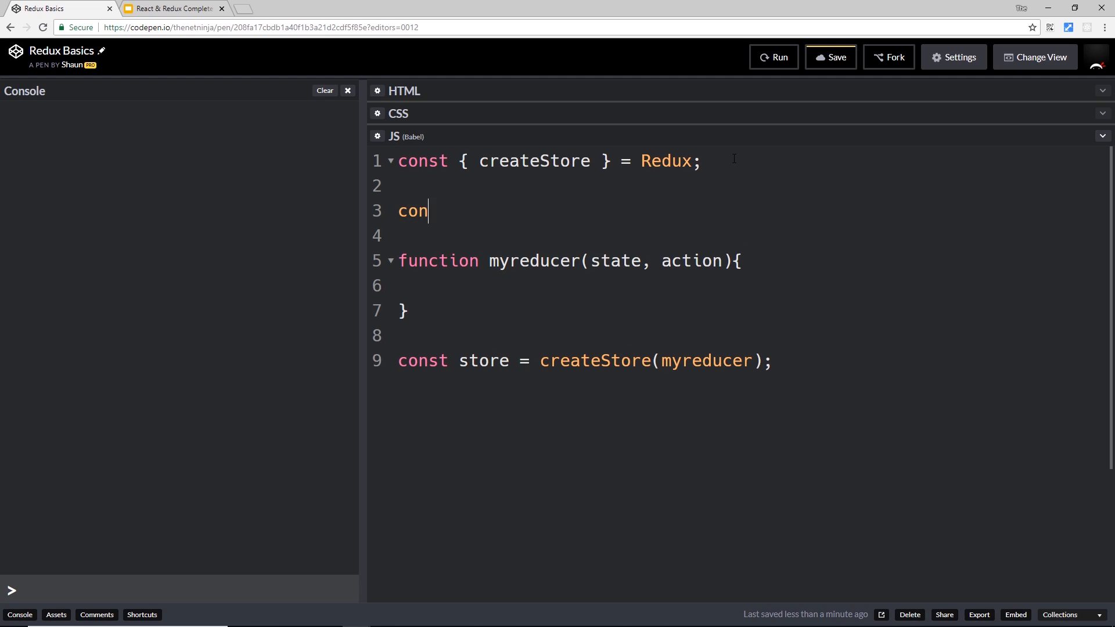
type("st initS")
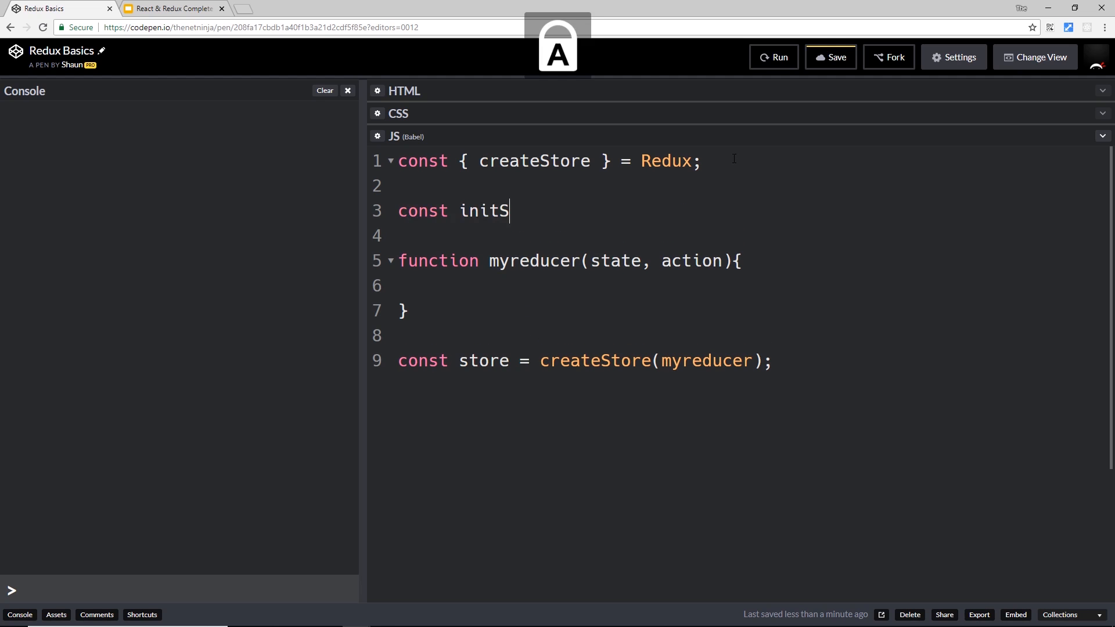
type("tate =")
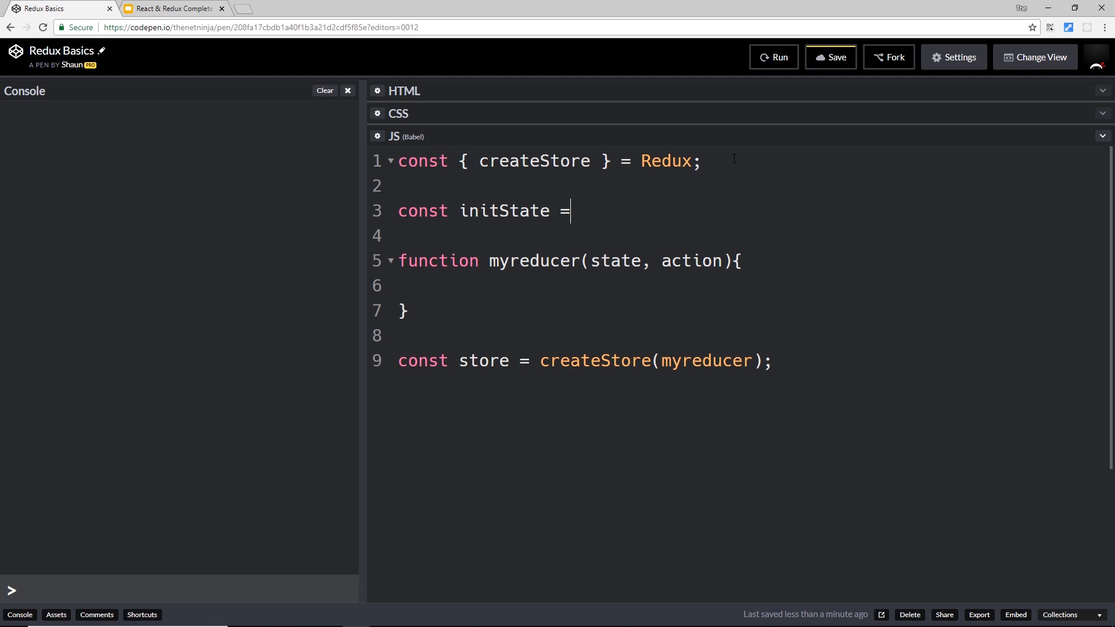
type(" {")
key("Return")
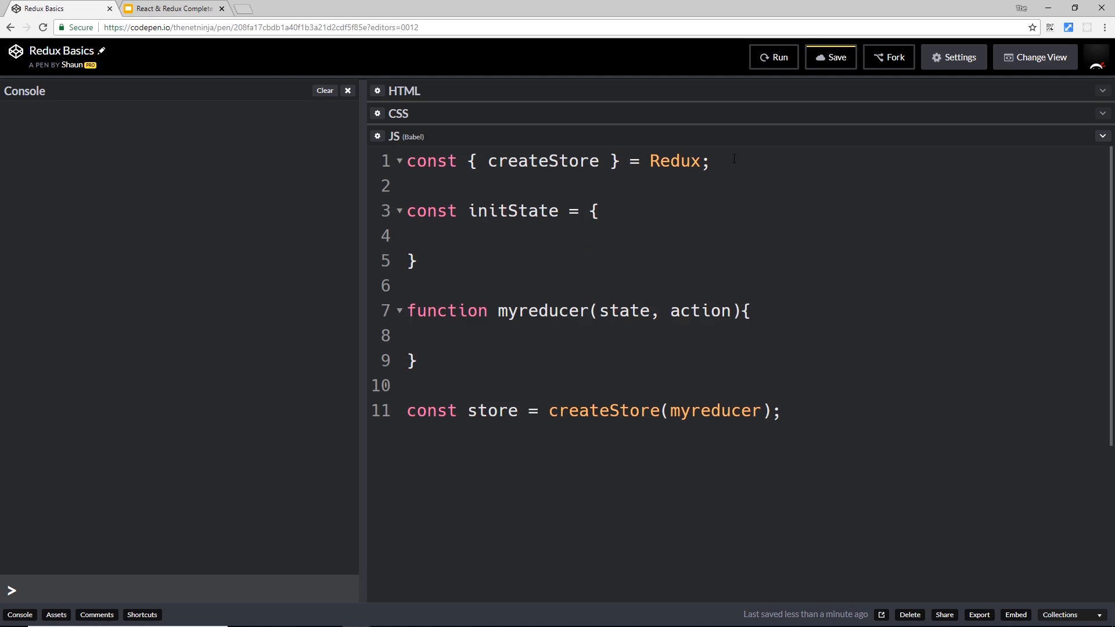
type("todos: ")
type("[],")
key("Return")
type("posts: ")
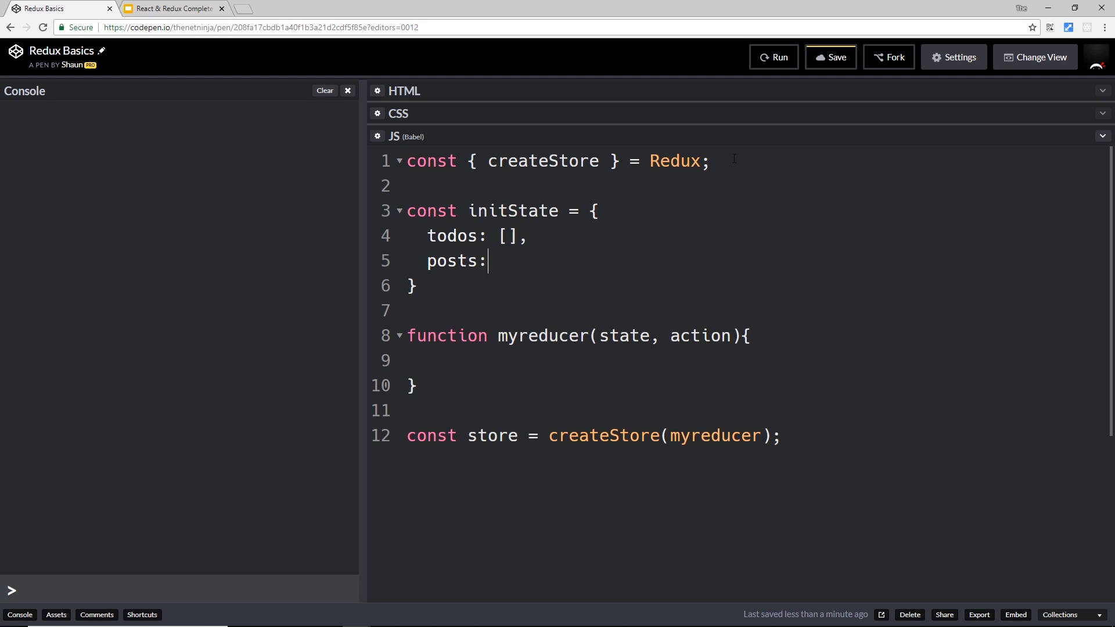
type("[]")
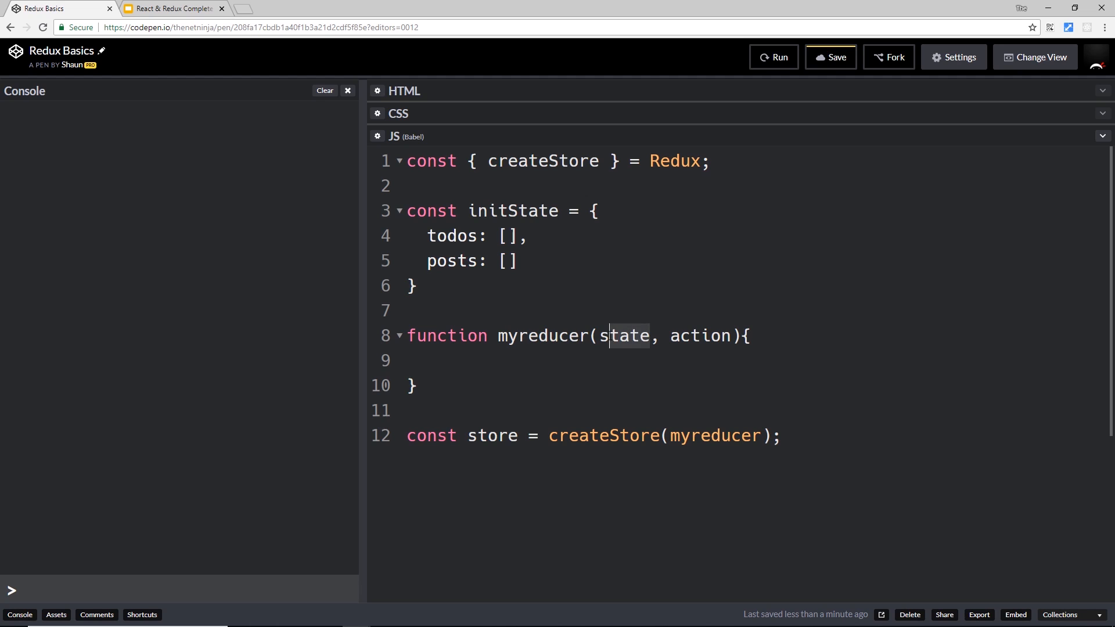
Default the reducer's state parameter with `state = initState`
left_click_drag(651, 337, 600, 336)
left_click(650, 335)
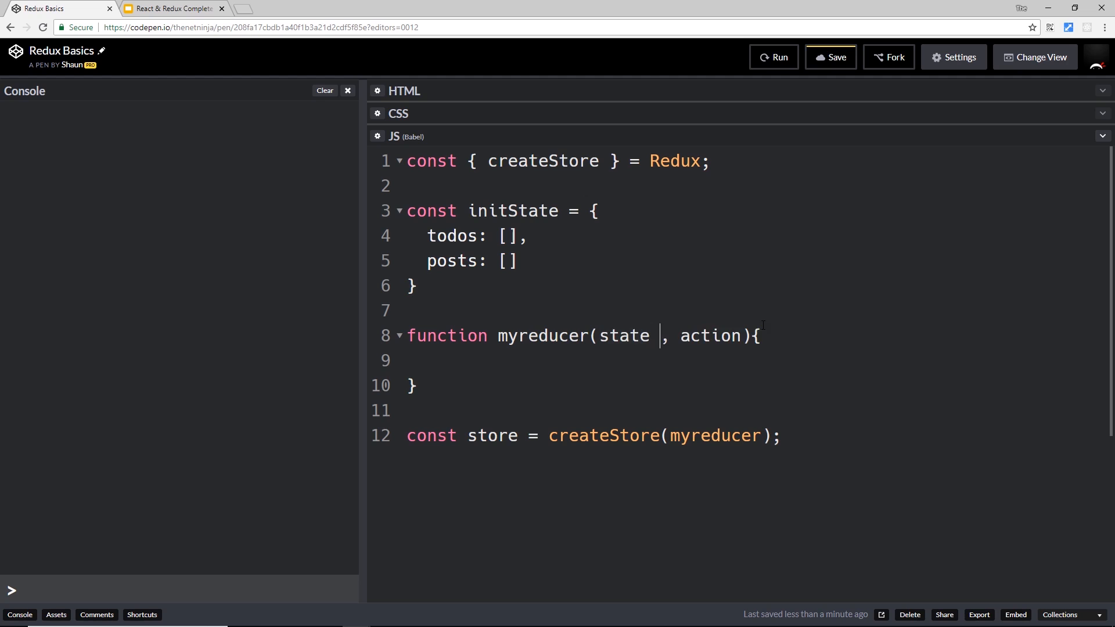
type("= ini")
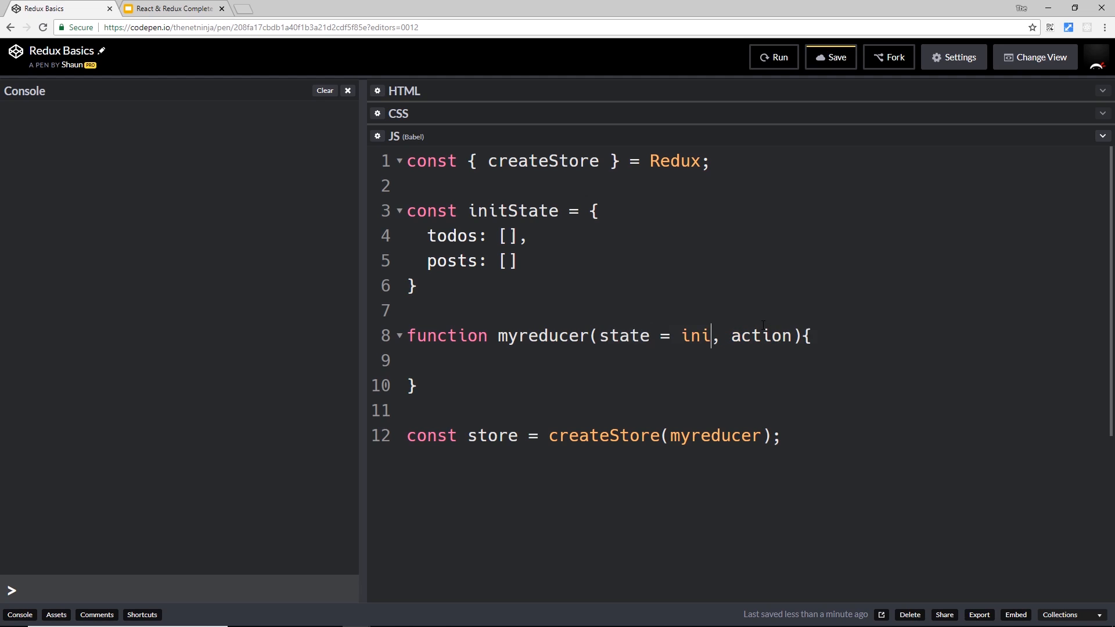
type("tState")
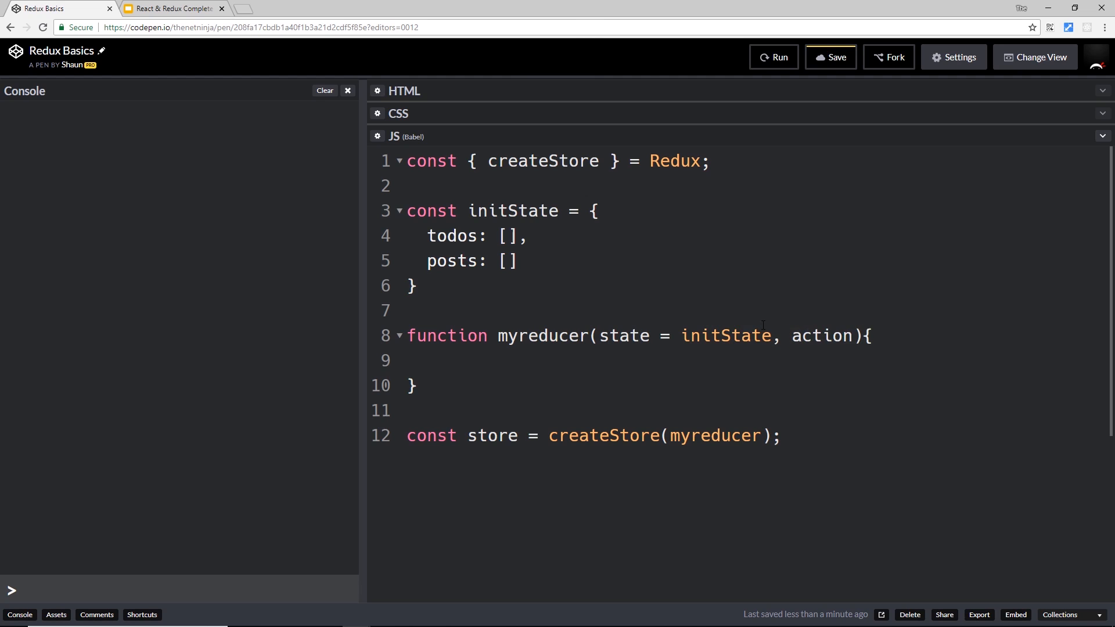
left_click_drag(475, 393, 407, 336)
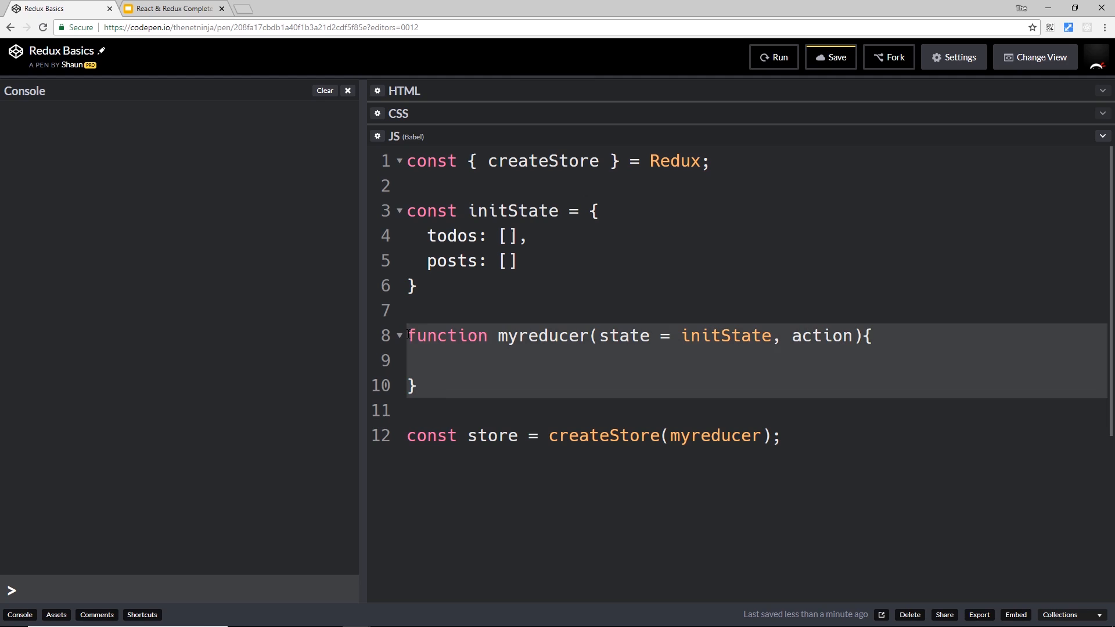
left_click(765, 340)
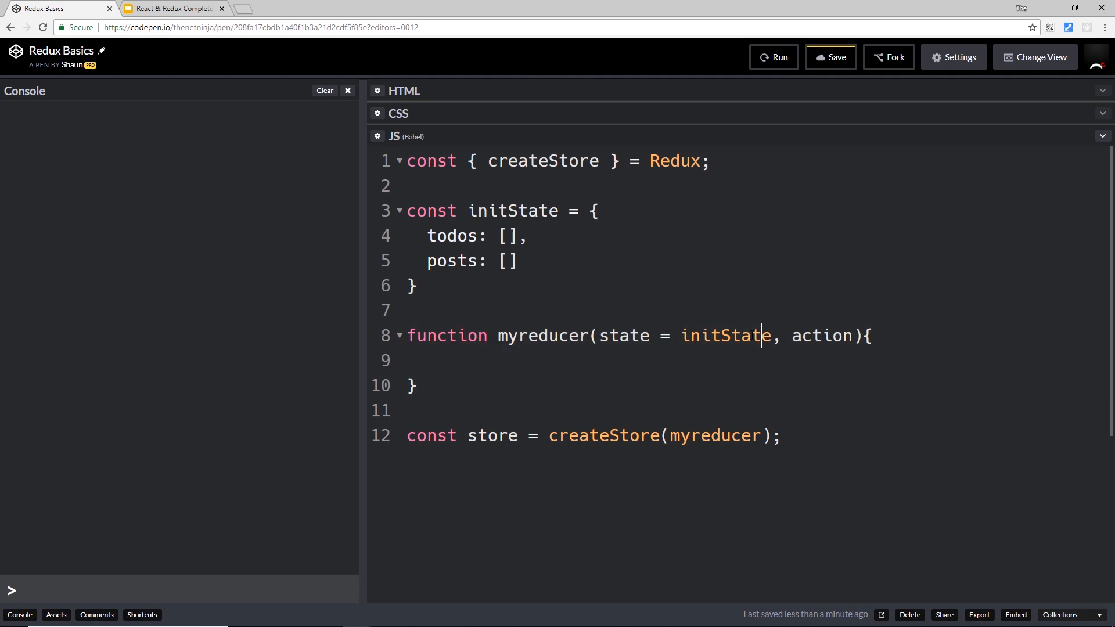
Highlight the state parameter and its initState default value to point them out
left_click_drag(658, 337, 601, 338)
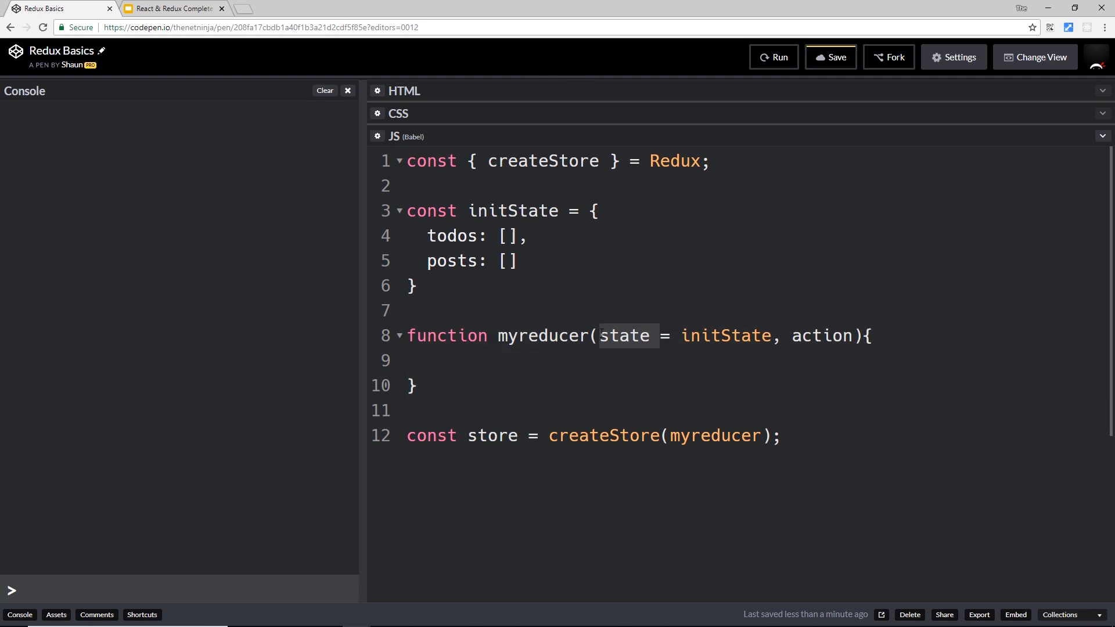
left_click(661, 359)
left_click_drag(773, 337, 681, 337)
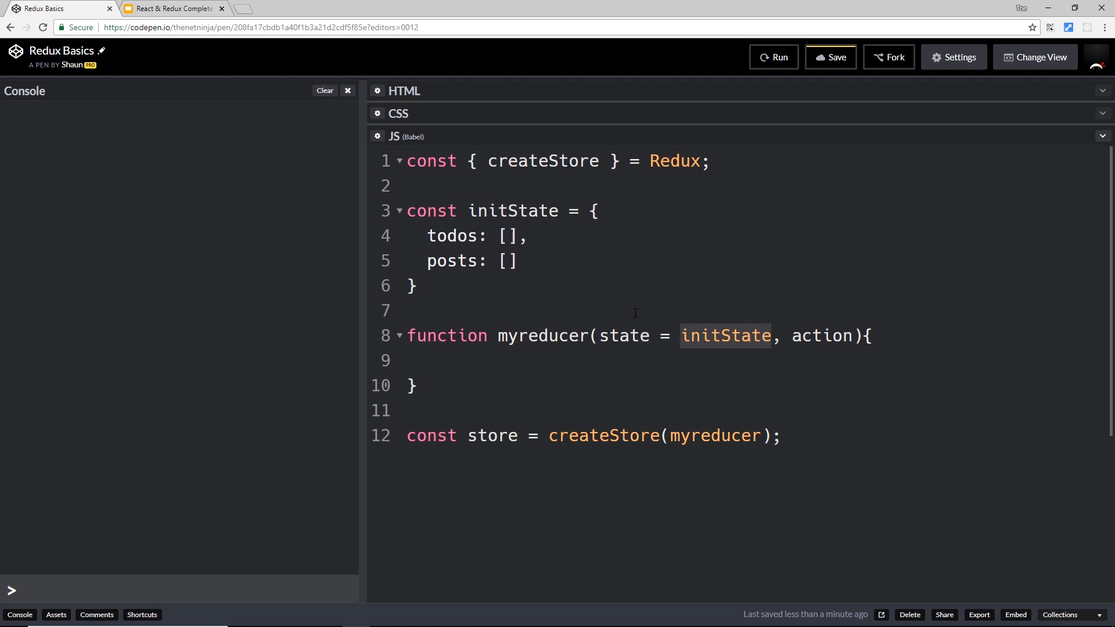
left_click_drag(457, 297, 406, 211)
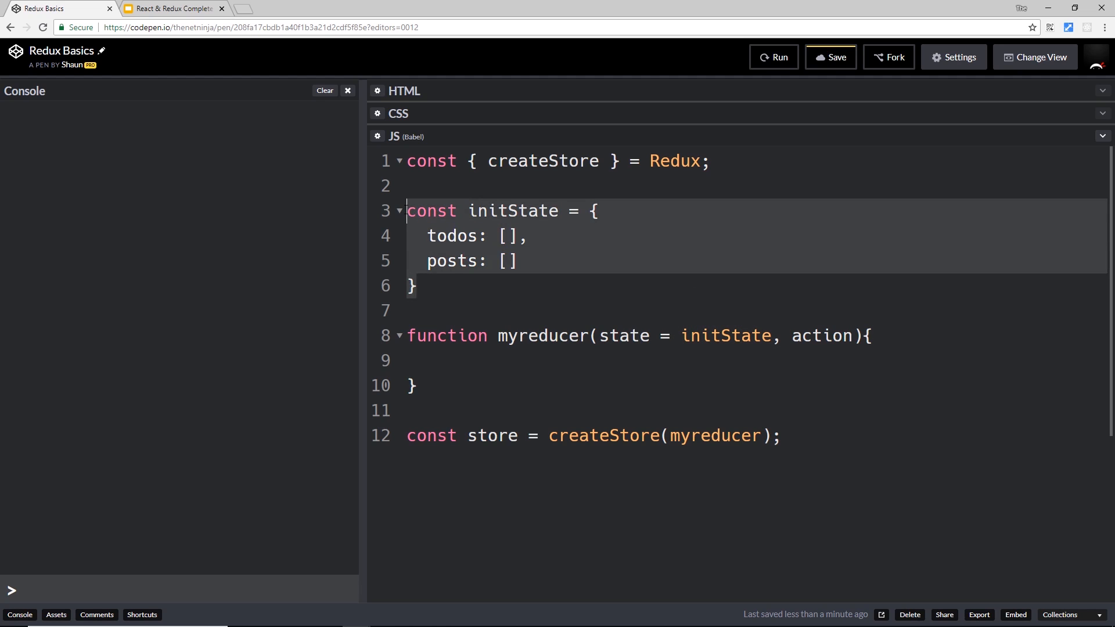
left_click(833, 335)
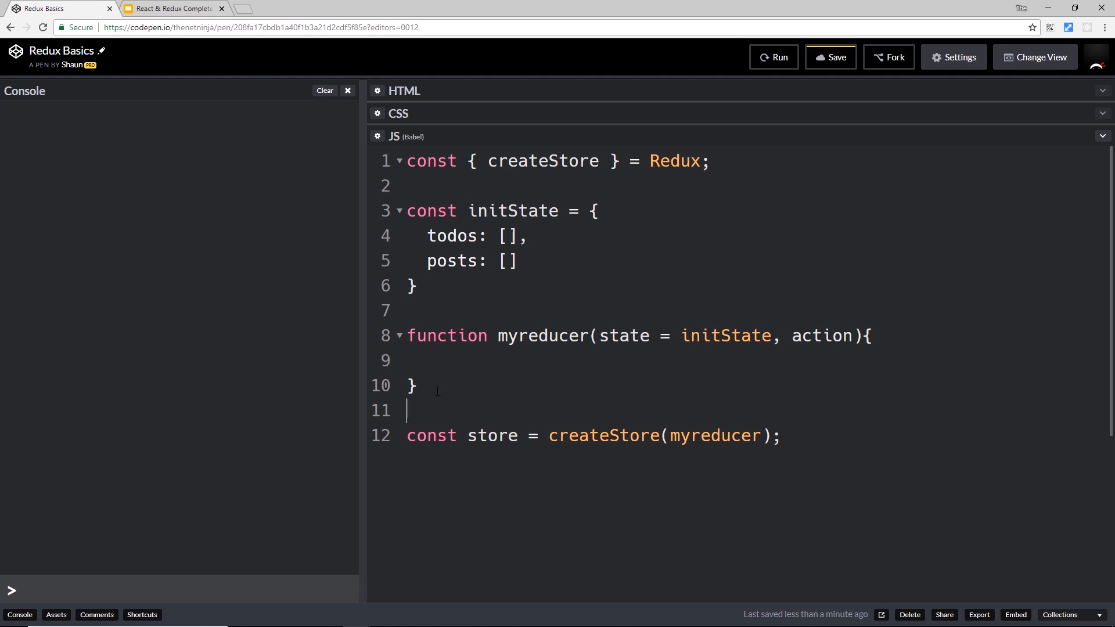
left_click_drag(437, 391, 407, 342)
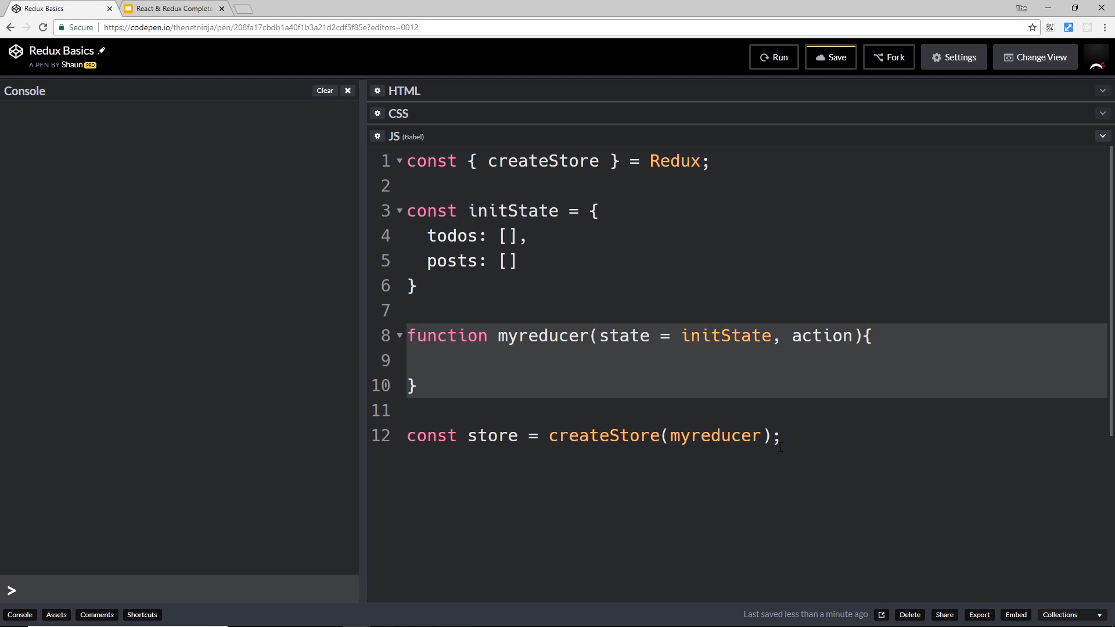
left_click_drag(762, 436, 670, 436)
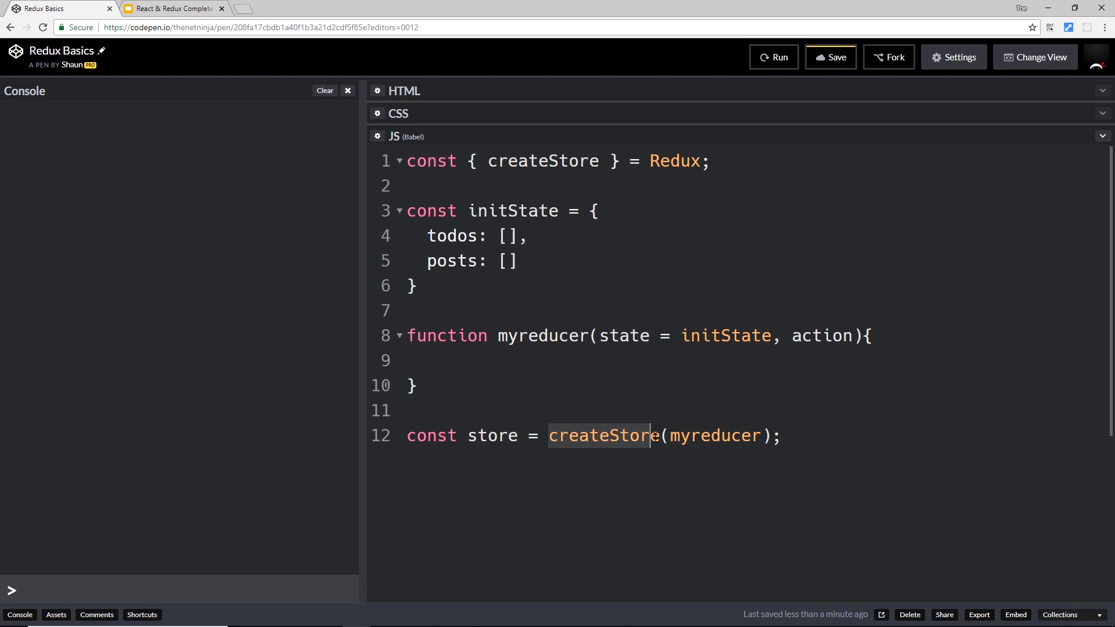
left_click_drag(549, 436, 661, 436)
left_click_drag(762, 437, 670, 435)
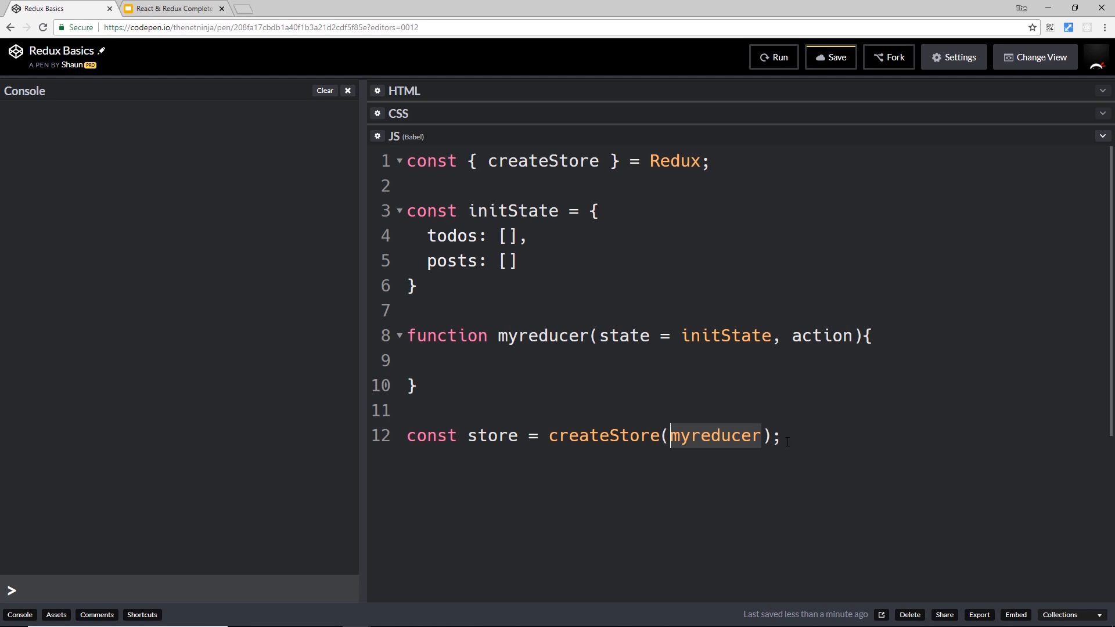
left_click_drag(854, 336, 792, 336)
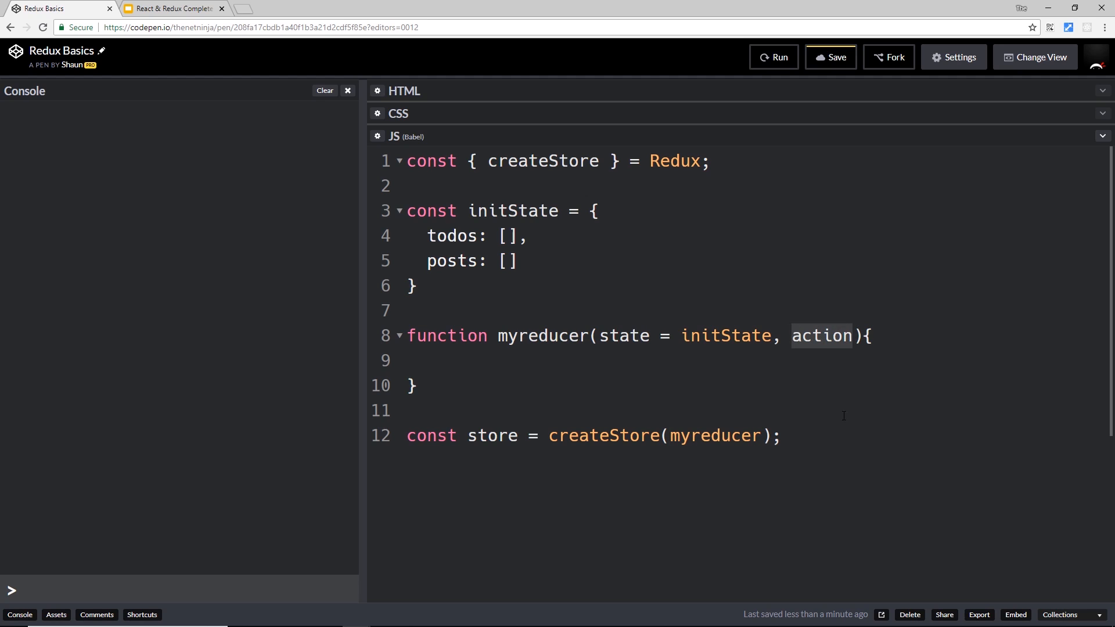